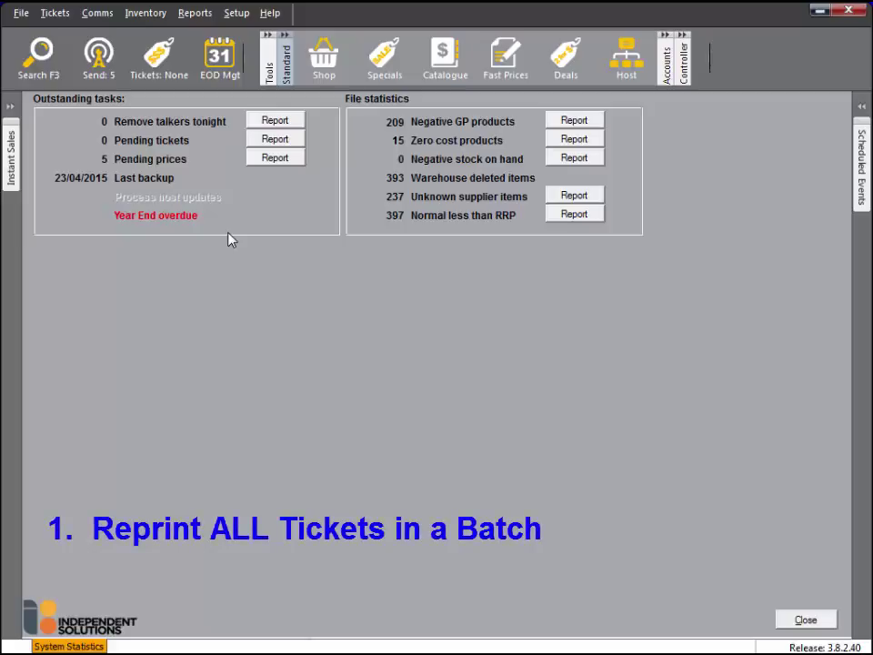
- Open ticket management and preview the 9Up Black & Gold batch created 25/03/15 12:40, then close the preview
left_click(159, 59)
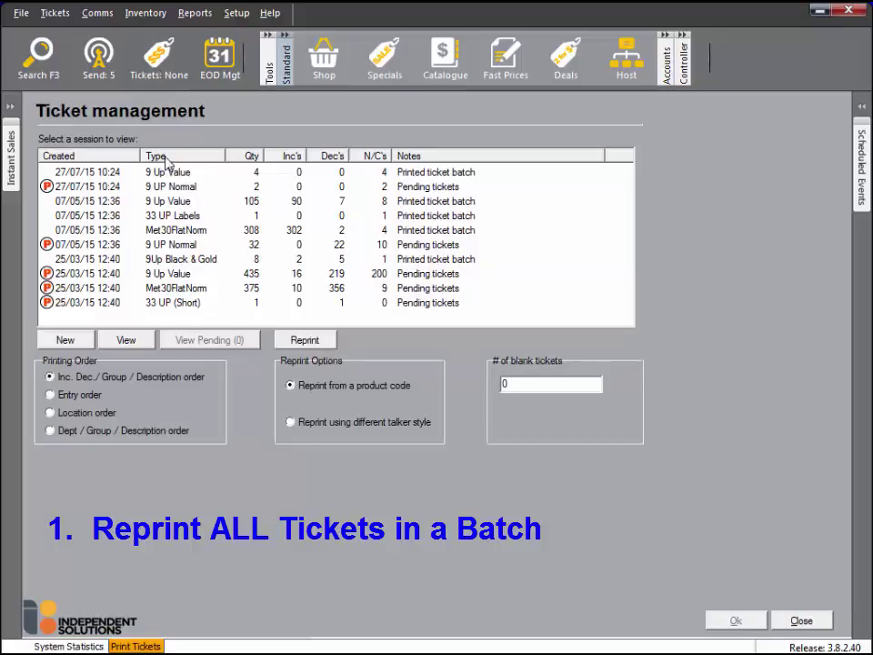
double_click(163, 260)
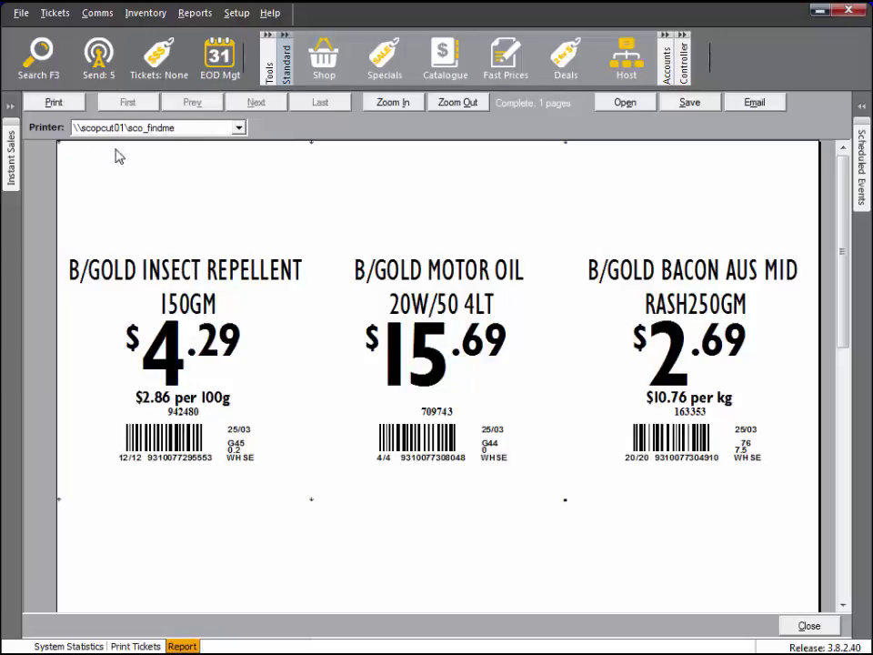
left_click(810, 627)
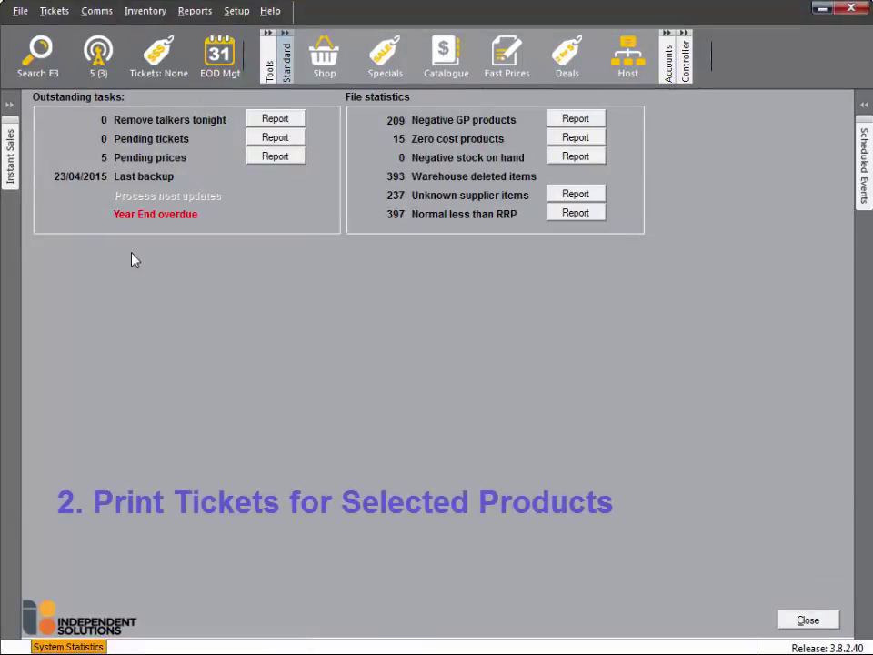
- Start a new ticket batch for selected products, search for "coca" and add COCA COLA 1.25L J and COCA COLA 600ML
left_click(162, 56)
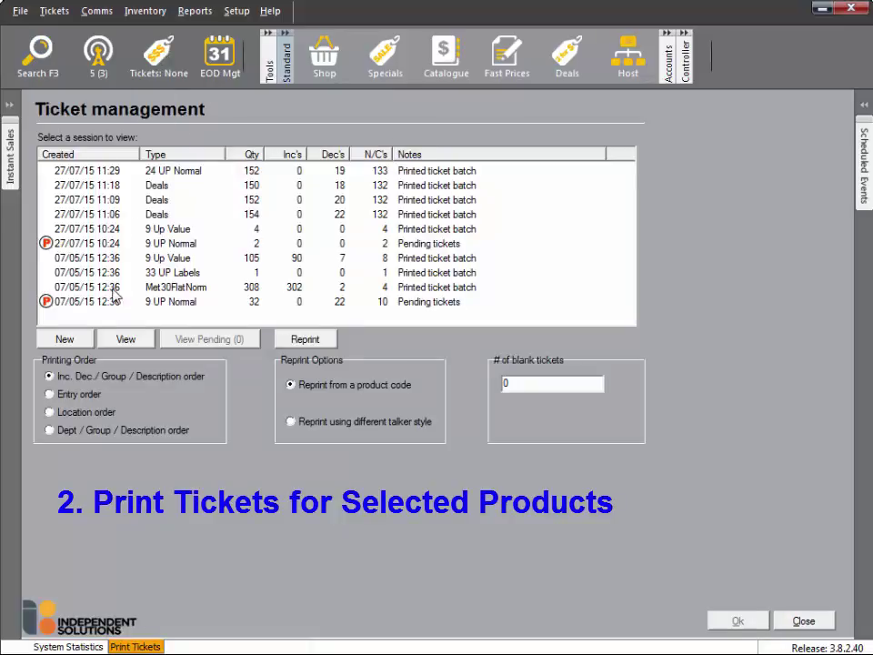
left_click(65, 340)
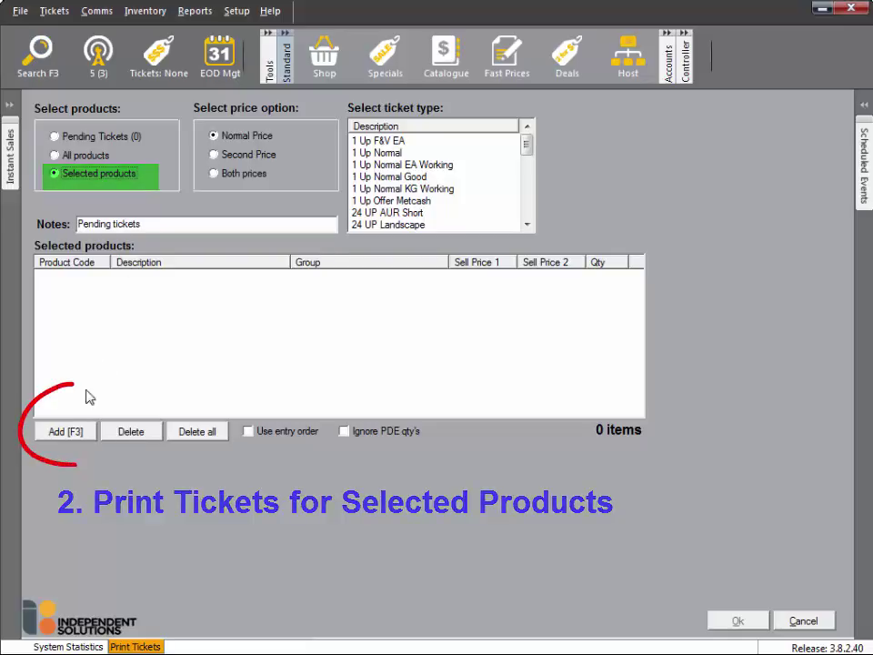
left_click(65, 431)
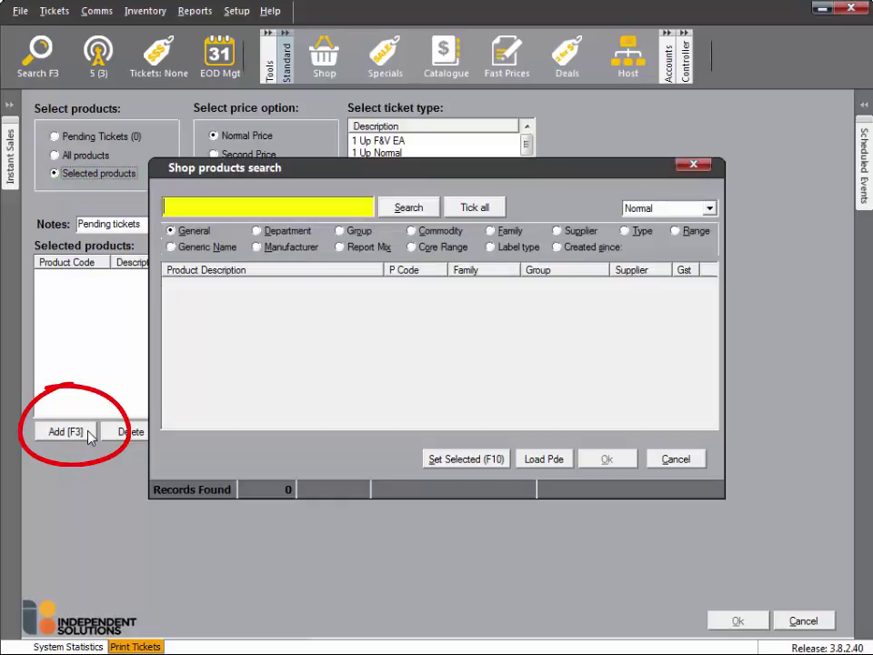
type("coca")
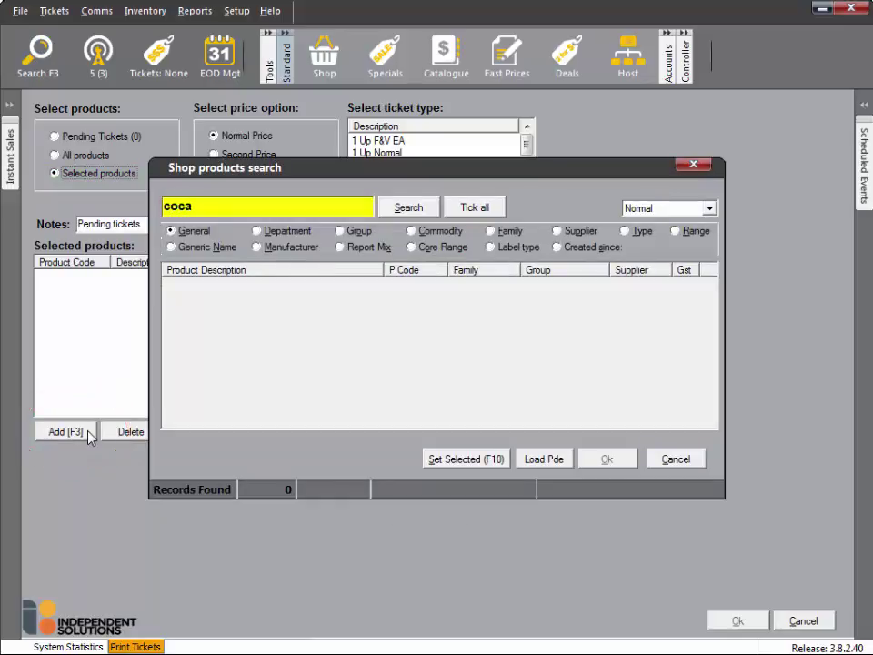
key("Return")
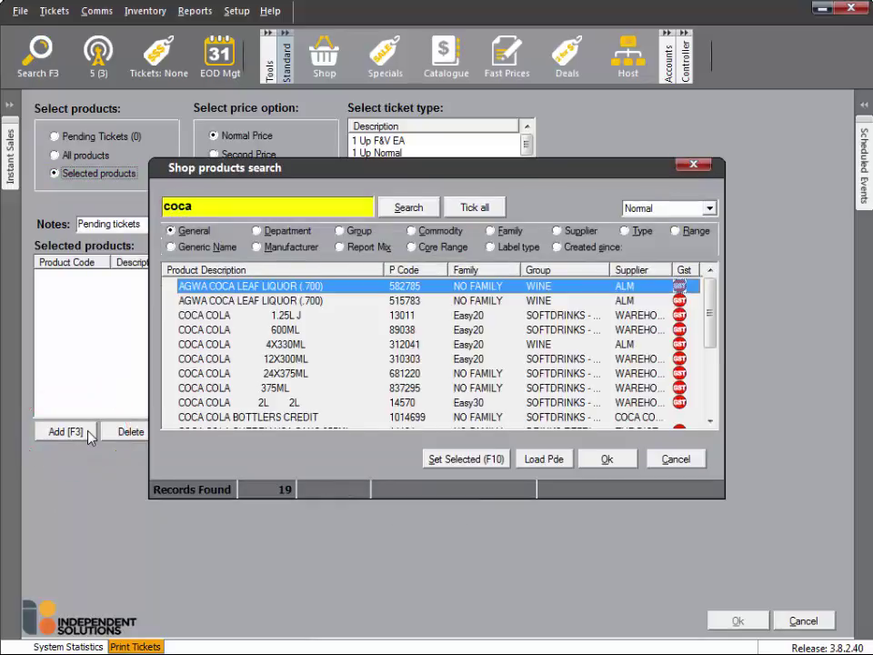
double_click(225, 317)
double_click(224, 331)
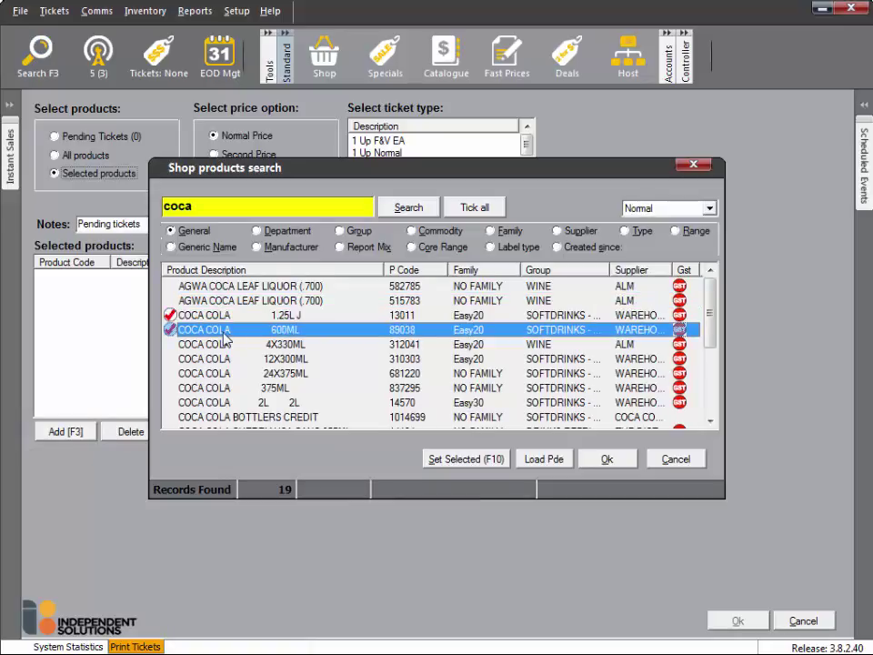
left_click(607, 460)
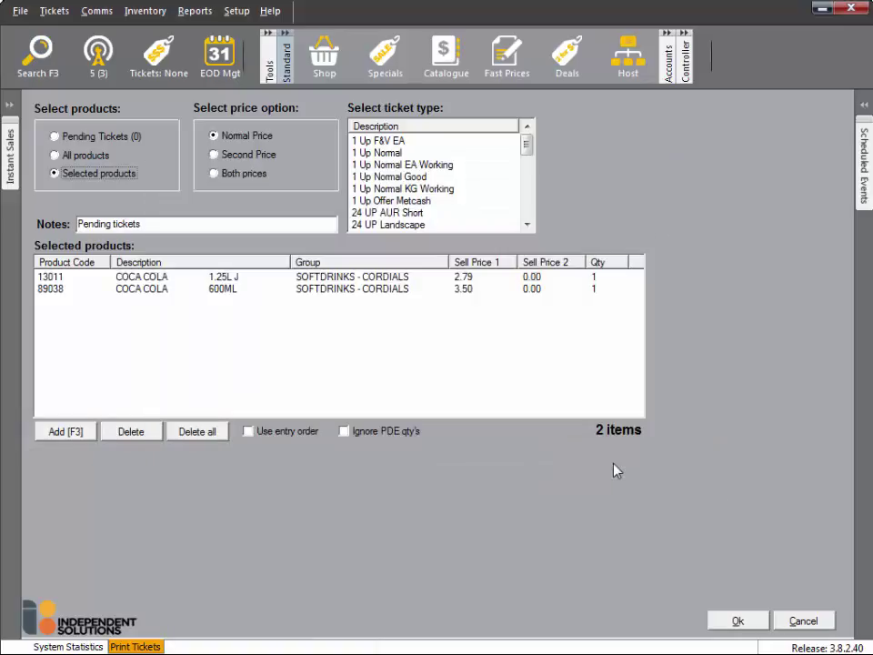
- Search products by the COLD DRINKS department and add every product found to the ticket batch
left_click(91, 437)
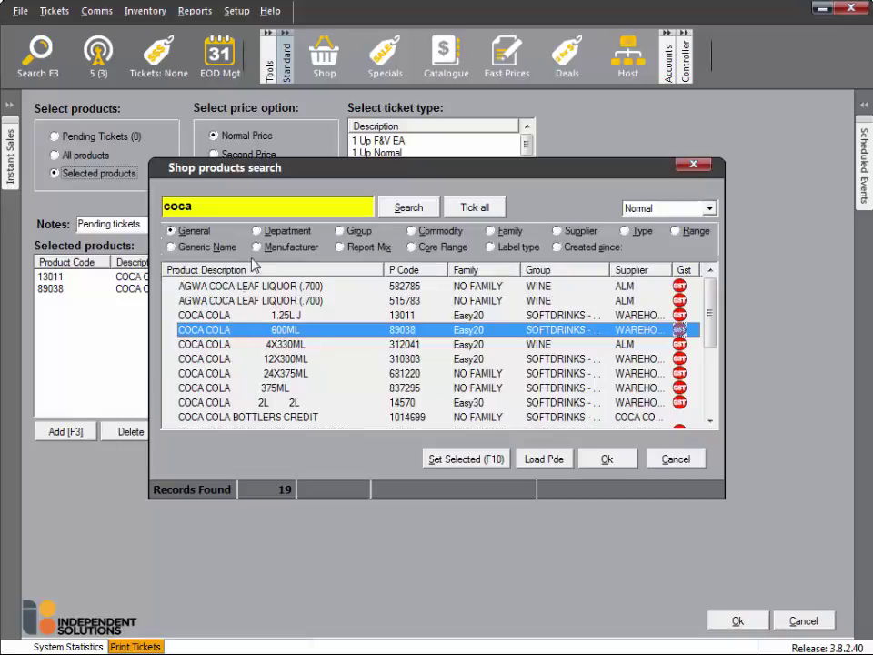
left_click(262, 228)
left_click(365, 207)
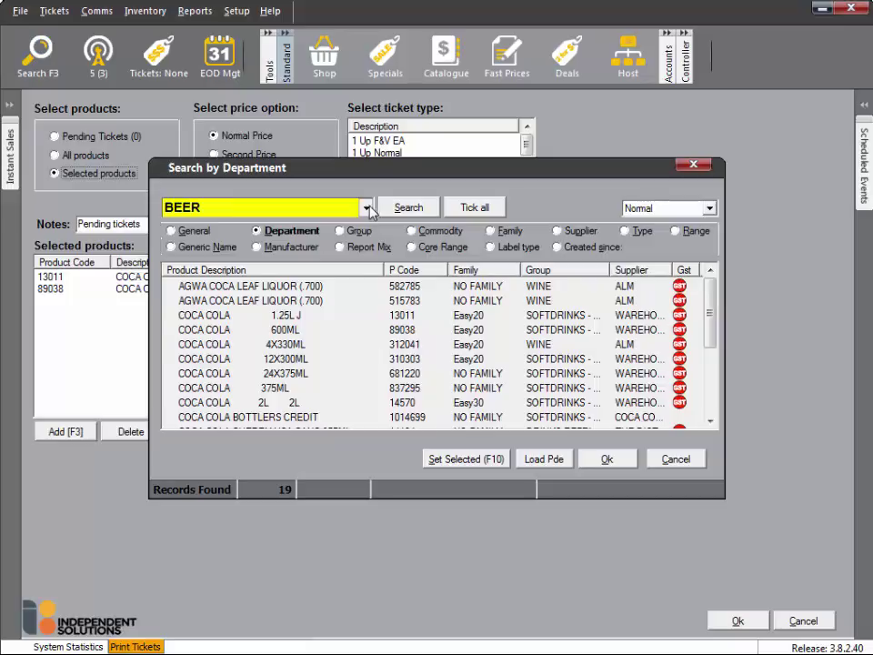
left_click(333, 260)
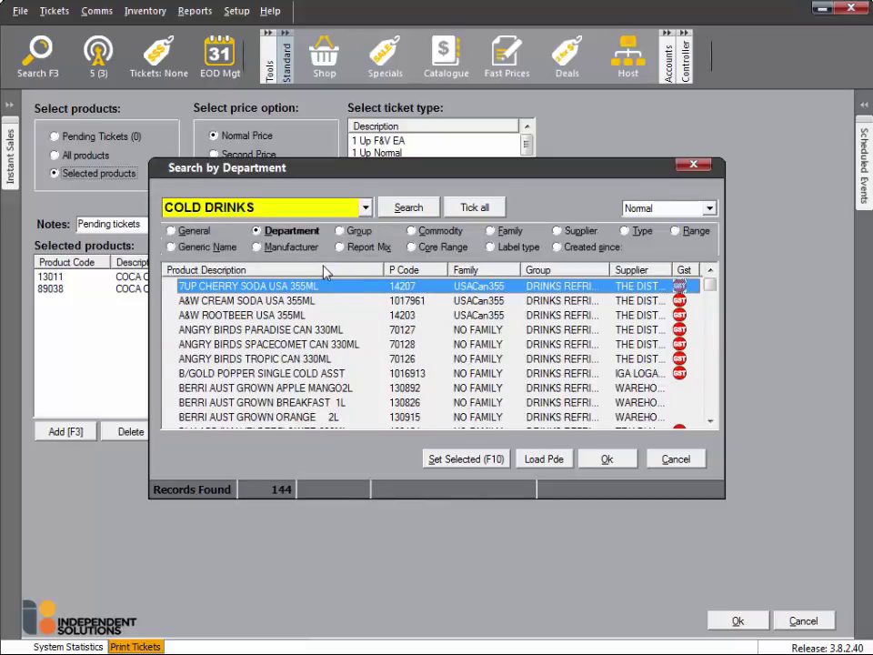
key("space")
key("space")
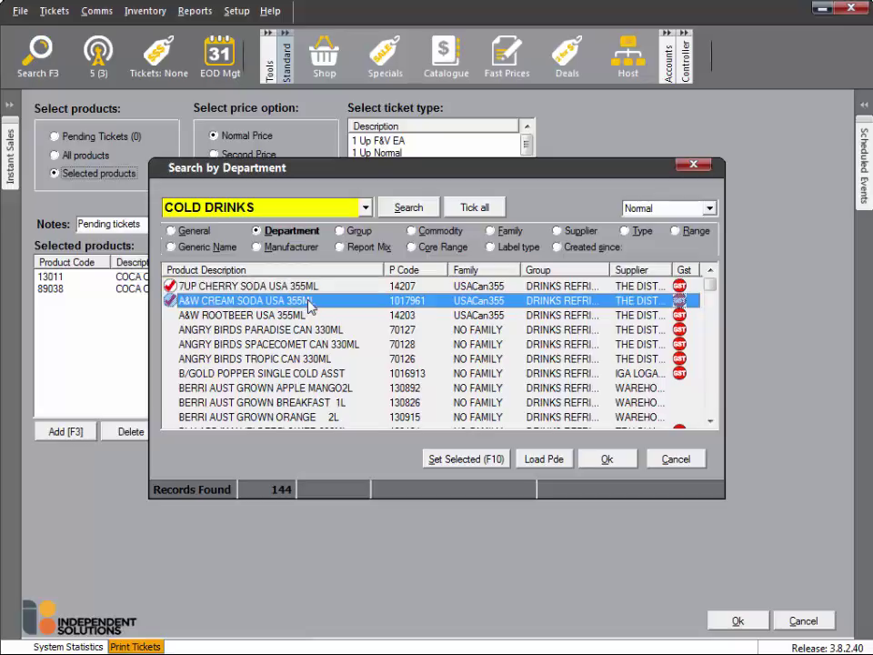
left_click(503, 210)
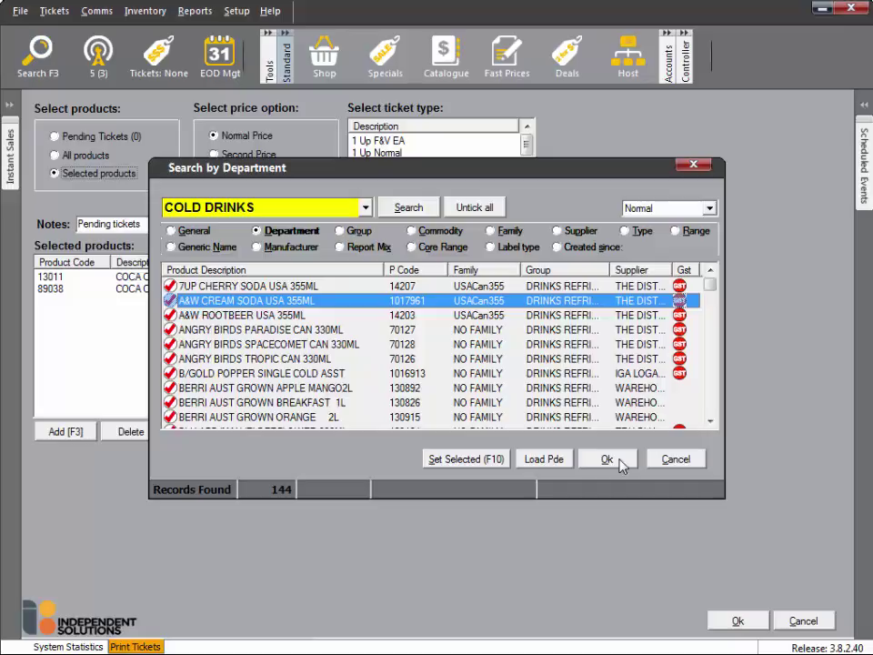
left_click(607, 460)
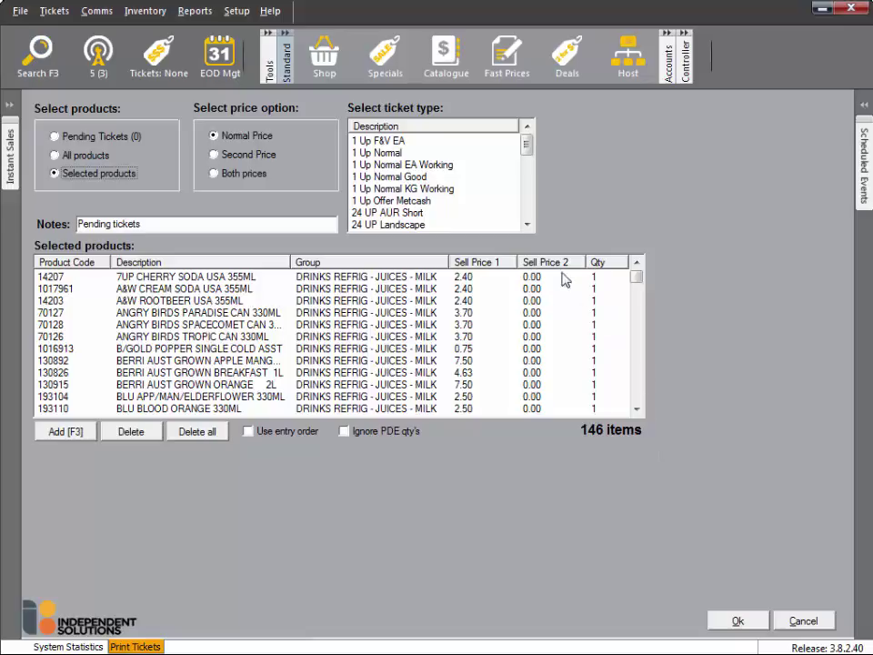
- Generate the selected products' tickets with the 24 UP Normal ticket type and close the preview
left_click(527, 225)
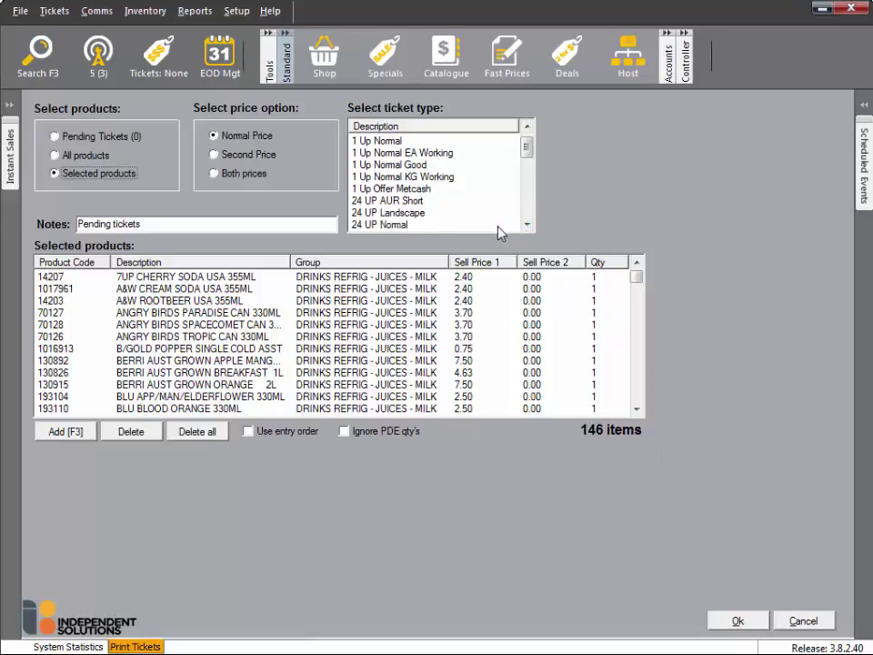
left_click(400, 229)
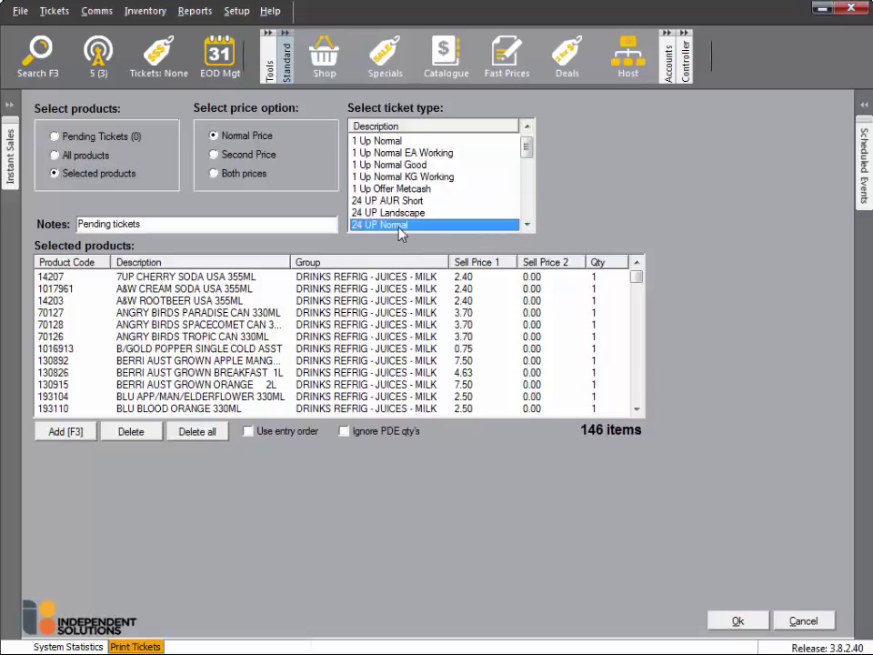
left_click(754, 628)
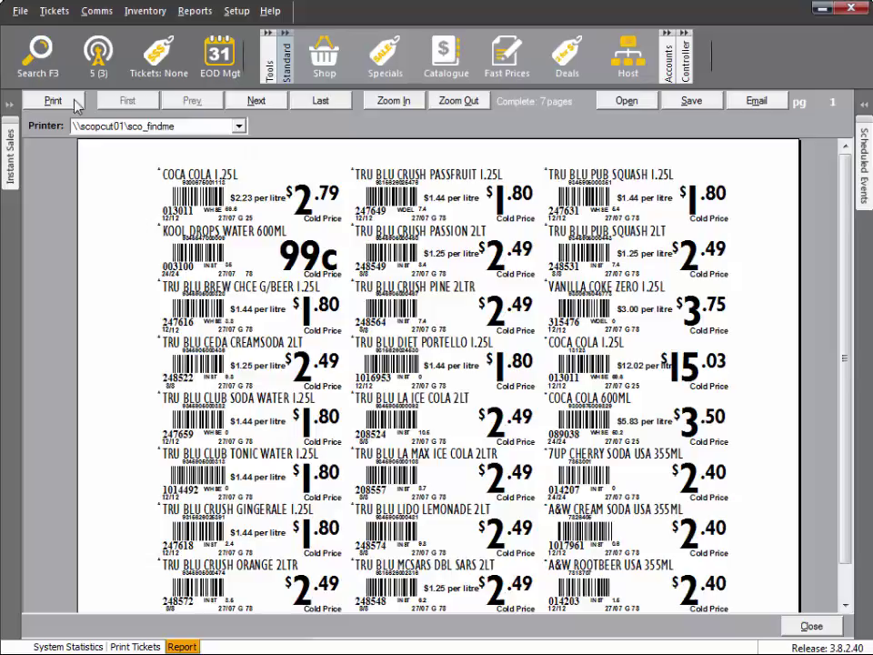
left_click(829, 630)
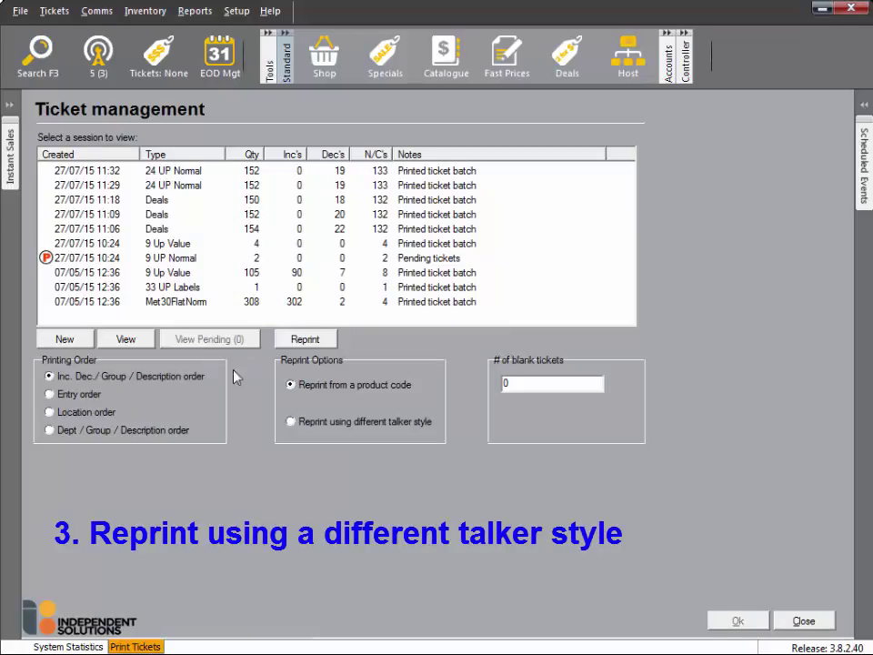
- Reprint the 27/07/15 11:29 batch using a different talker style, 24 UP AUR Short, and close the preview
left_click(176, 187)
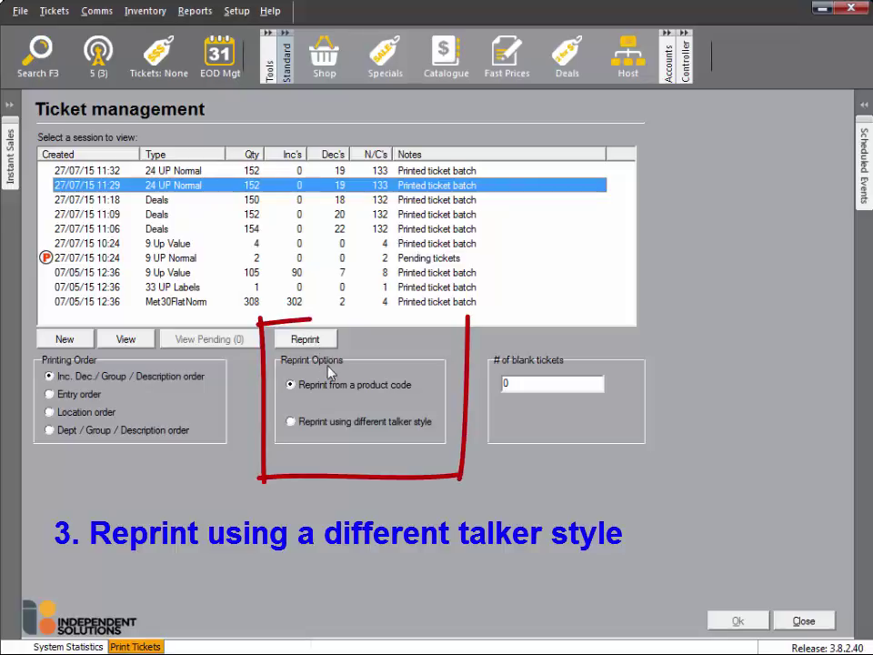
left_click(321, 424)
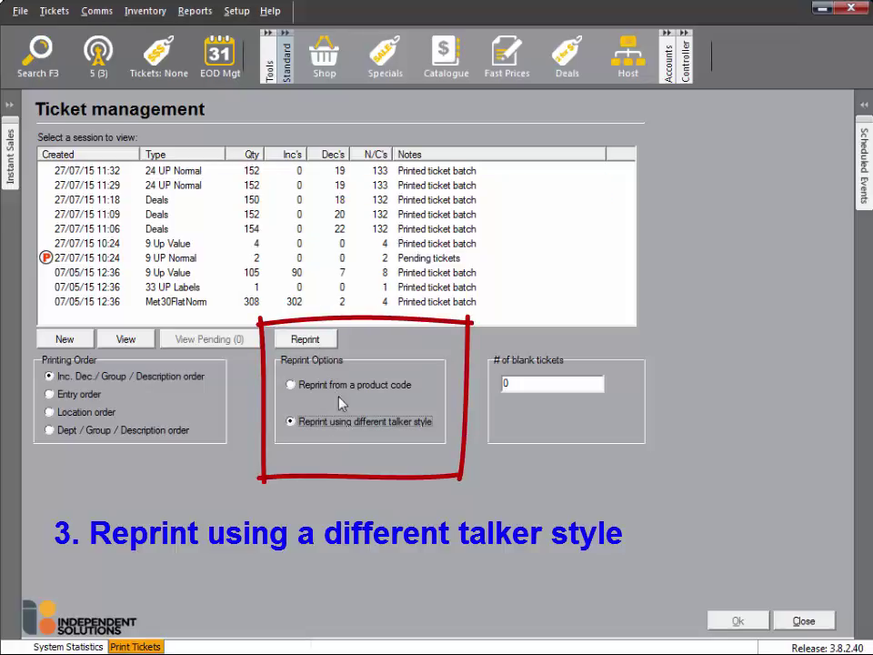
left_click(333, 343)
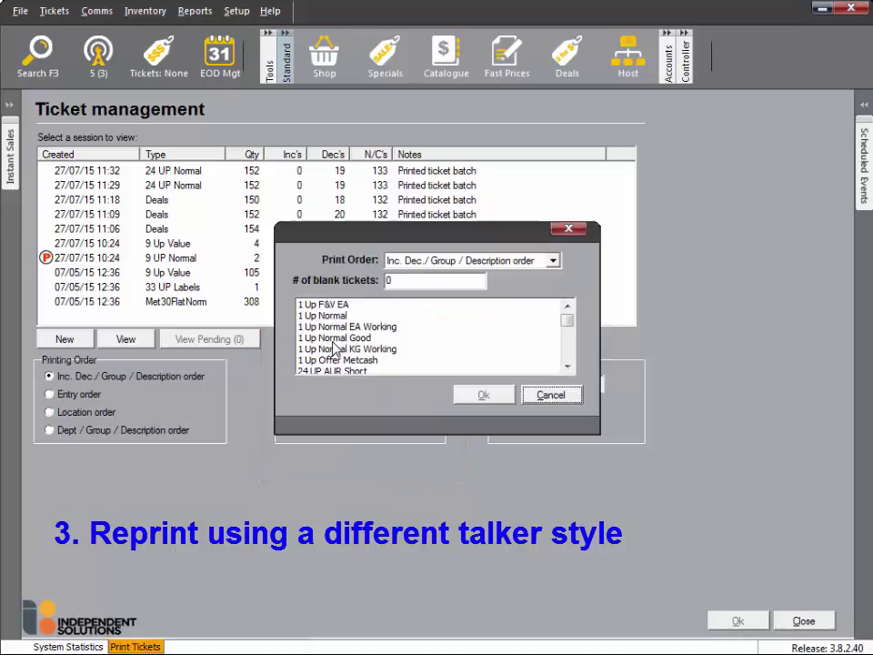
left_click(567, 366)
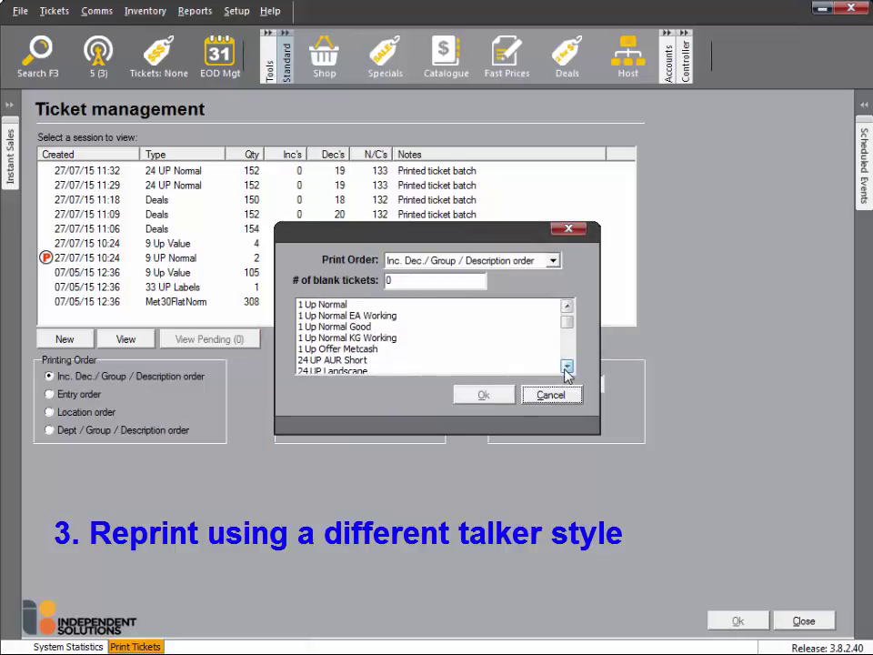
left_click(344, 361)
left_click(485, 394)
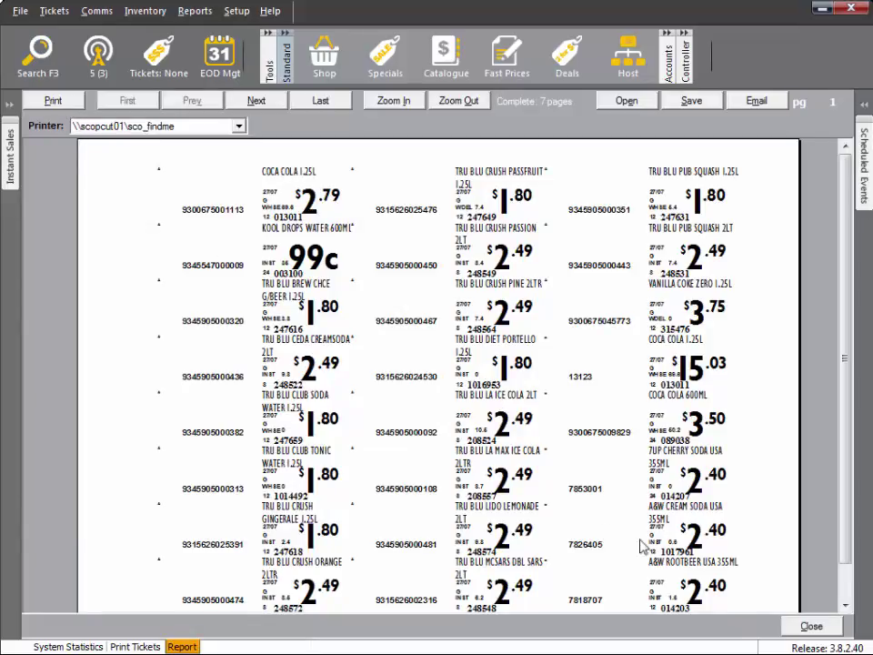
left_click(822, 627)
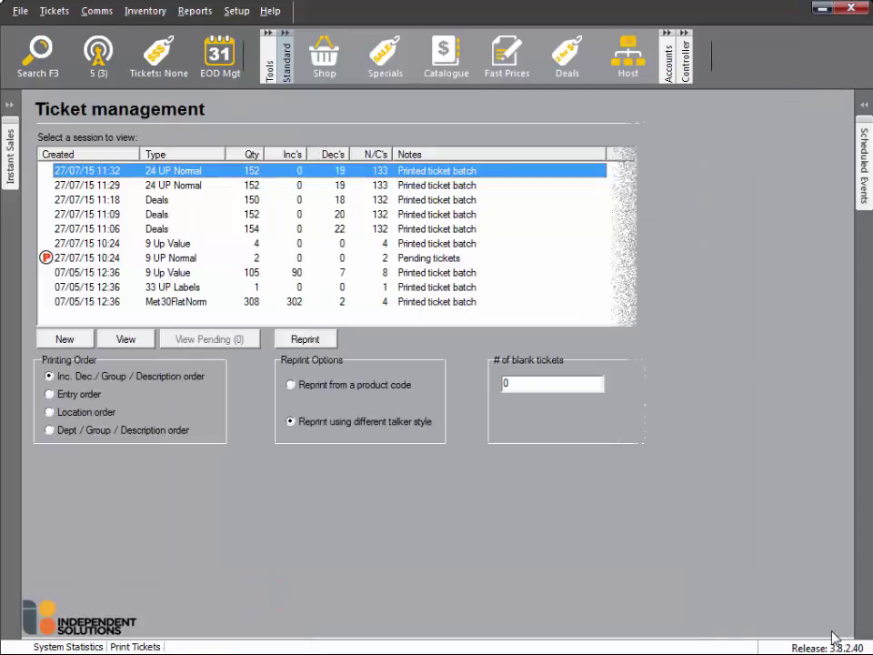
- Set the reprint option to start from a product code and check the codes in the 27/07/15 11:32 batch preview
left_click(290, 385)
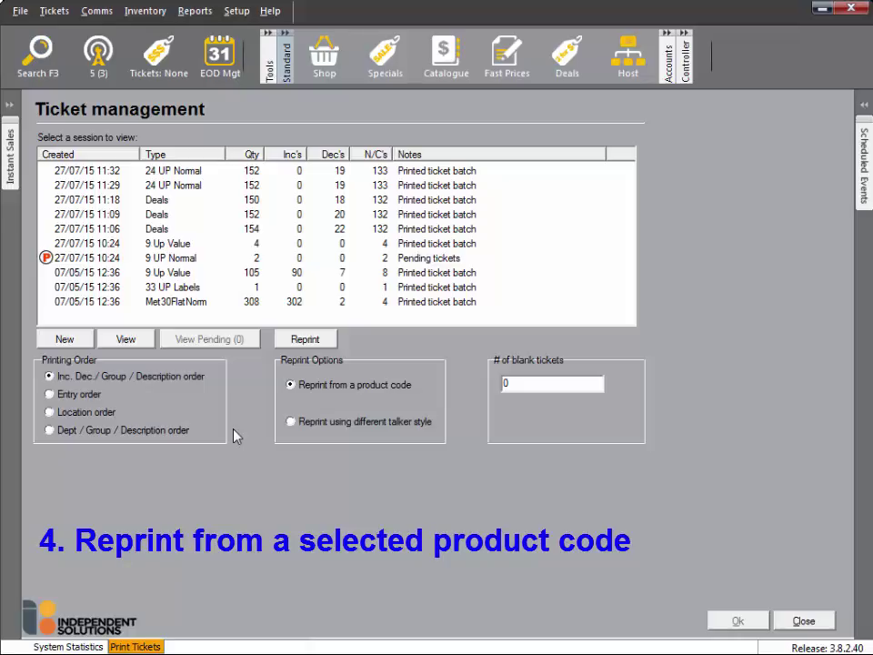
left_click(198, 175)
double_click(198, 175)
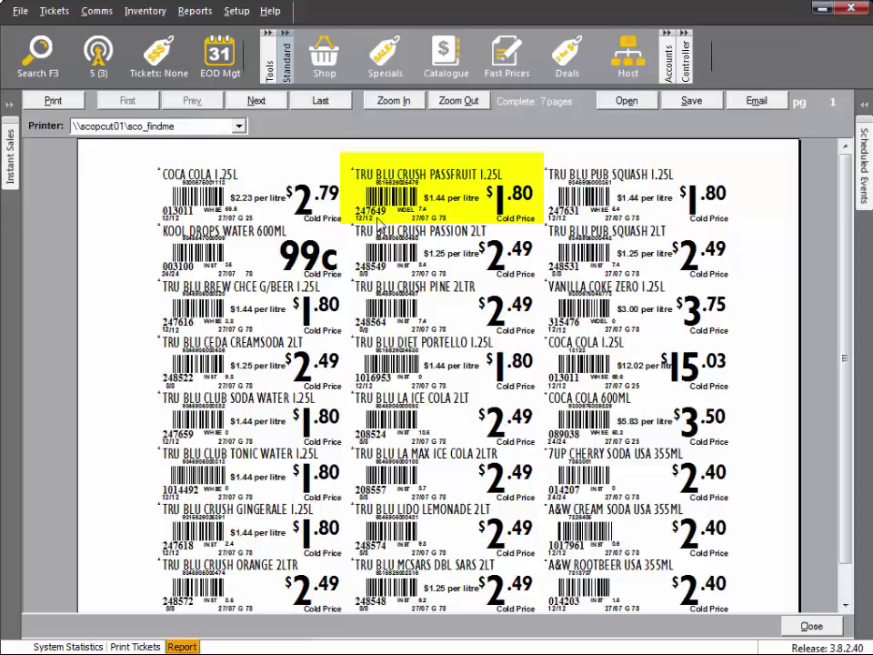
left_click(808, 626)
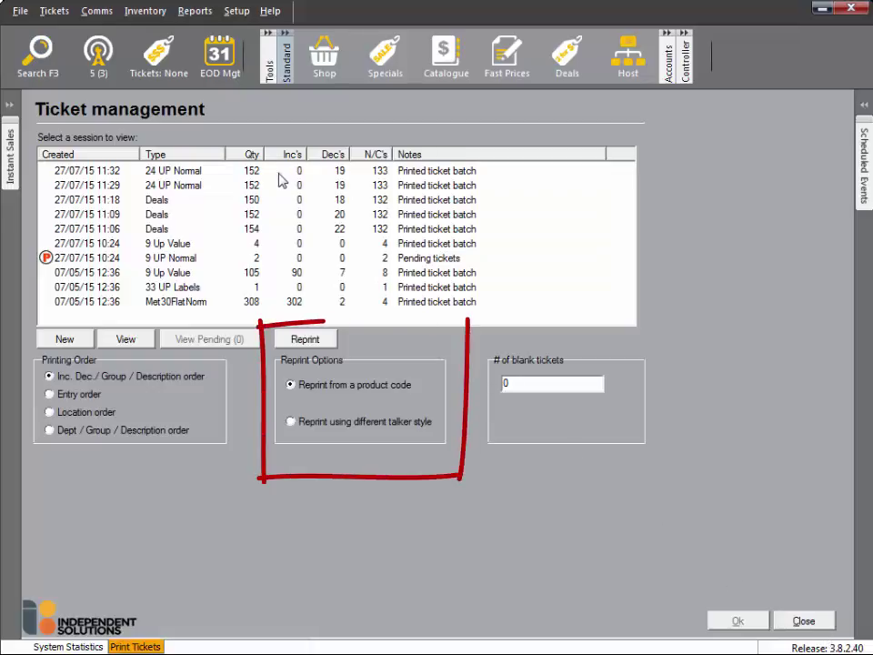
- Reprint the 27/07/15 11:32 batch starting from product code 247649 and close the preview
left_click(279, 173)
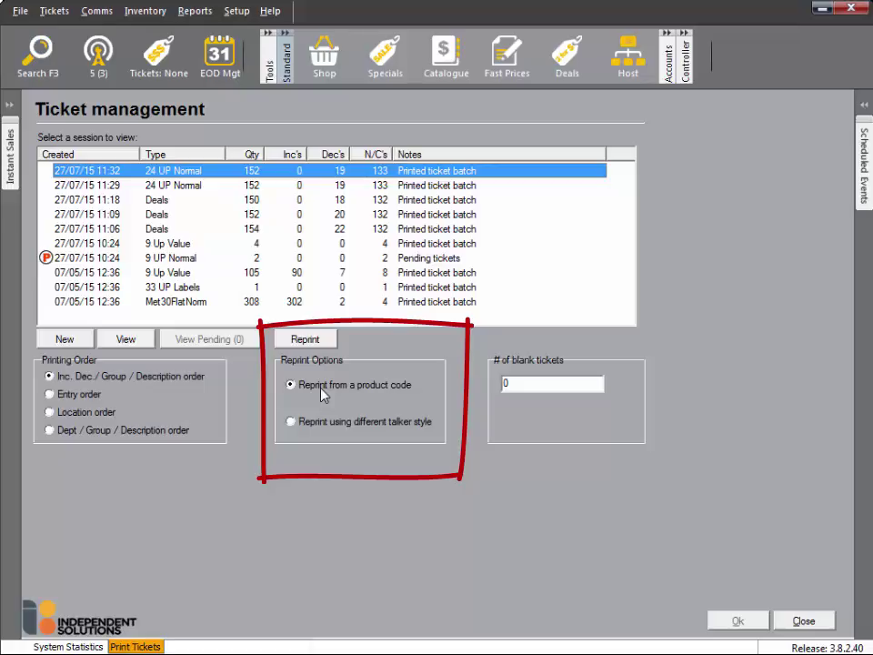
left_click(320, 340)
left_click(469, 335)
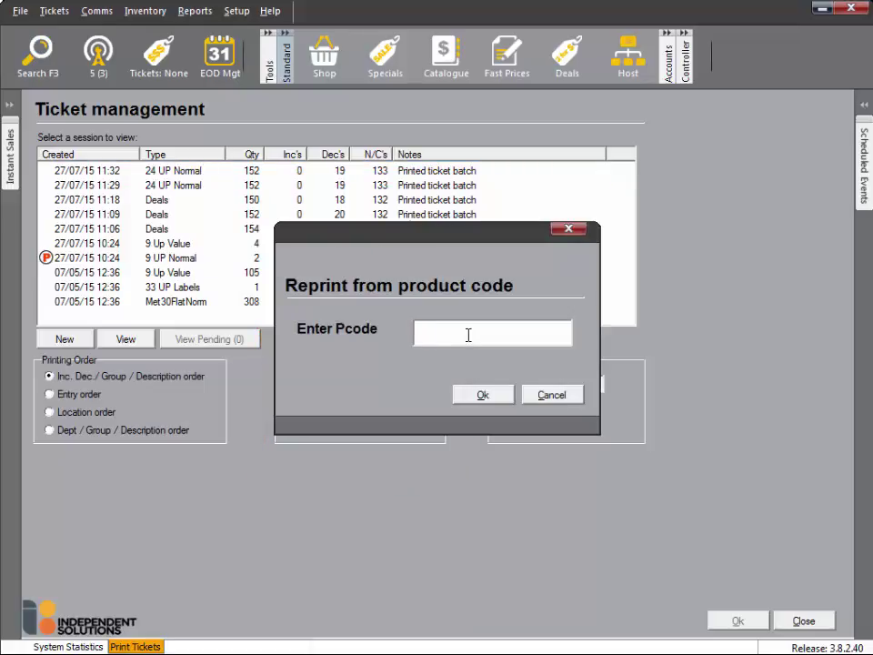
type("247649")
key("Return")
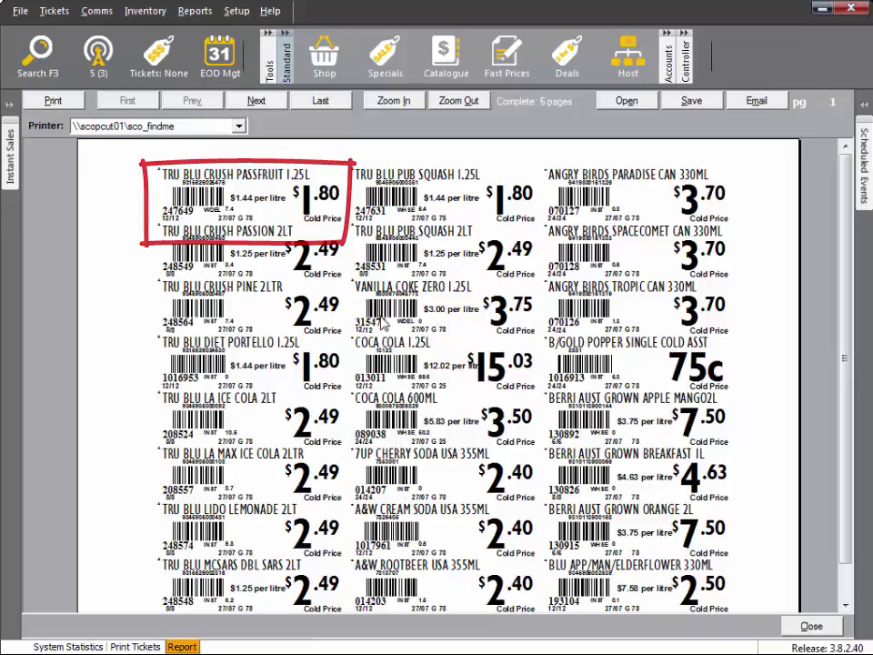
left_click(815, 626)
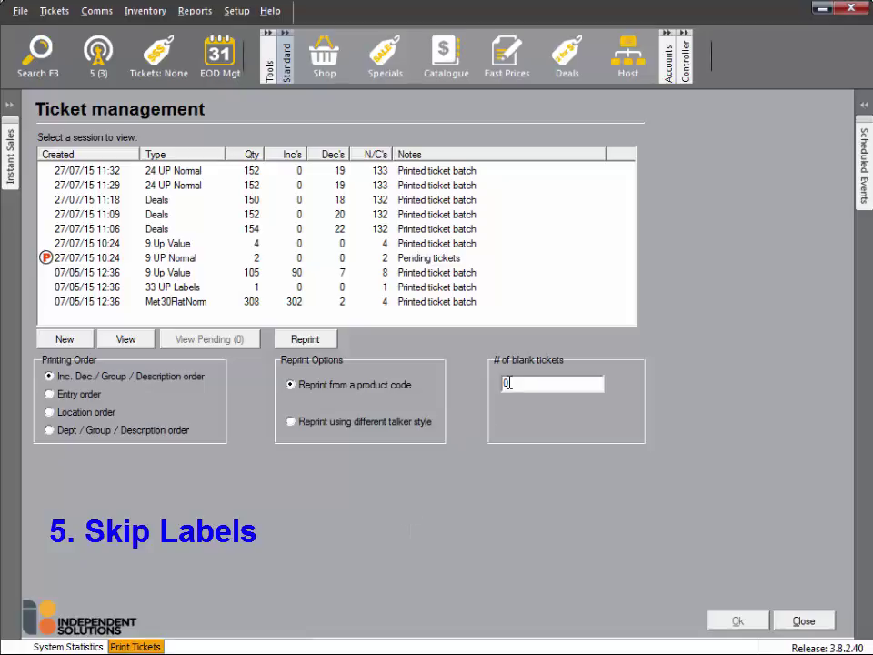
- Set the number of blank tickets to 15, preview a printed 24 UP Normal batch and close the preview
left_click(510, 383)
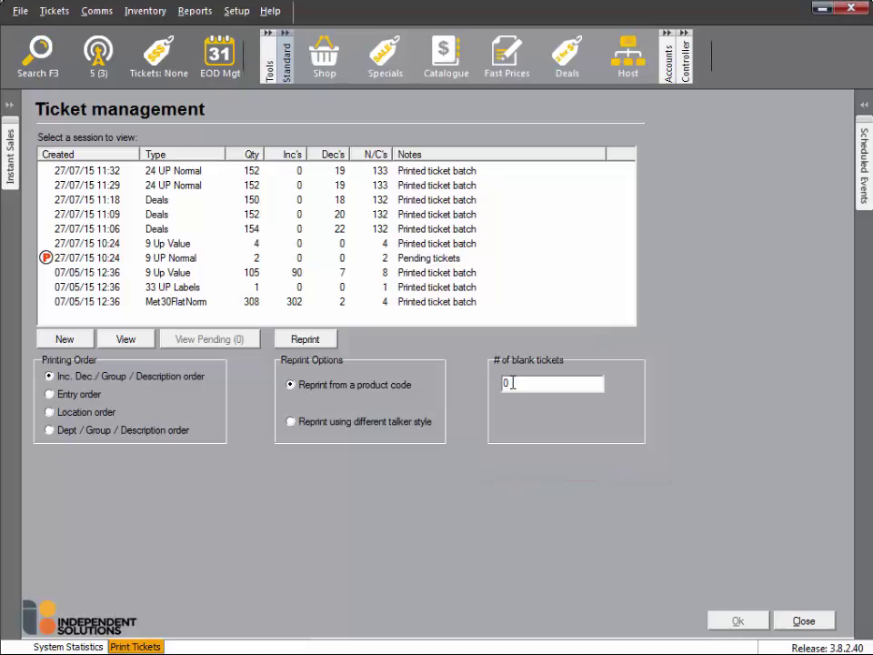
key("BackSpace")
type("15")
double_click(398, 179)
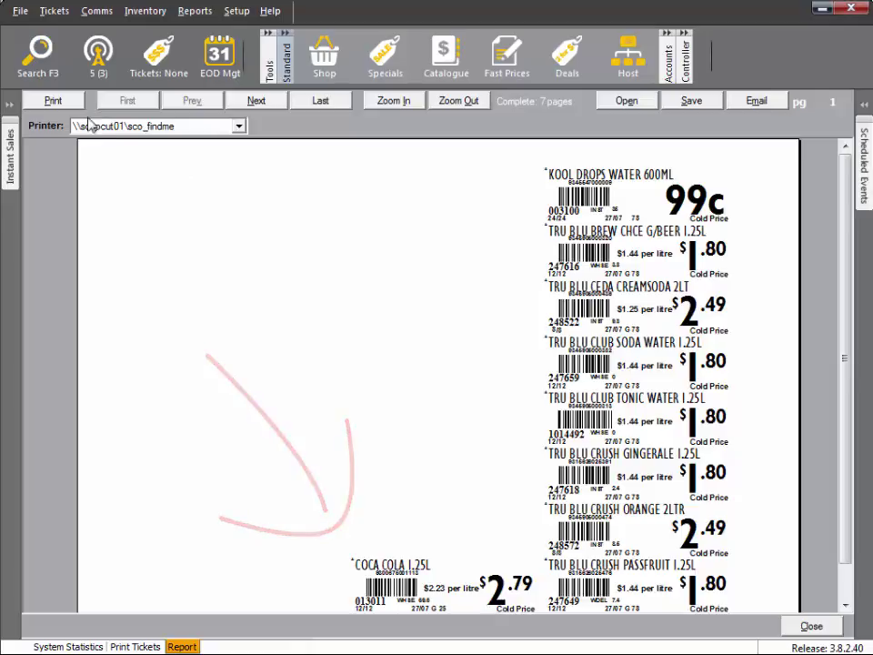
left_click(812, 626)
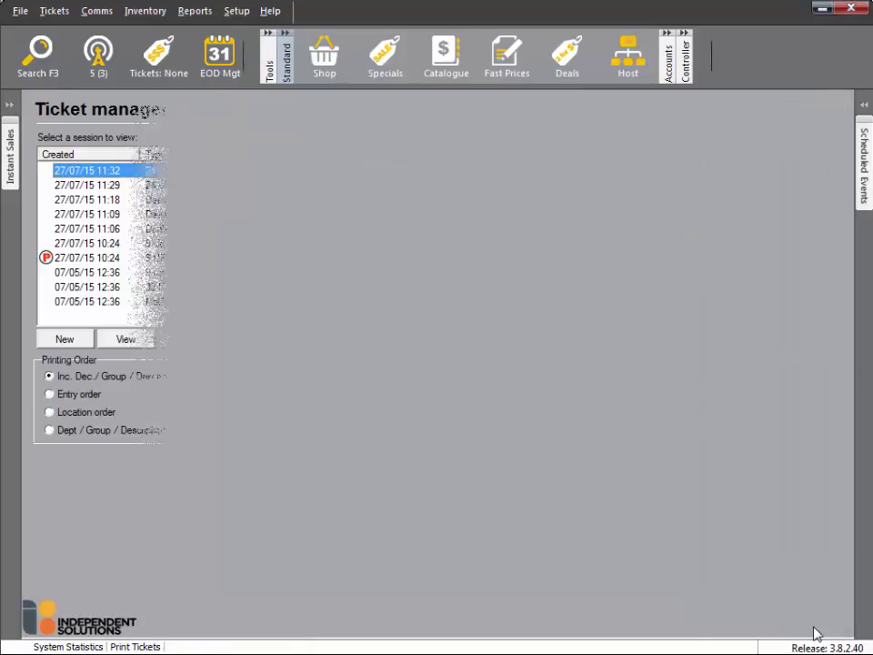